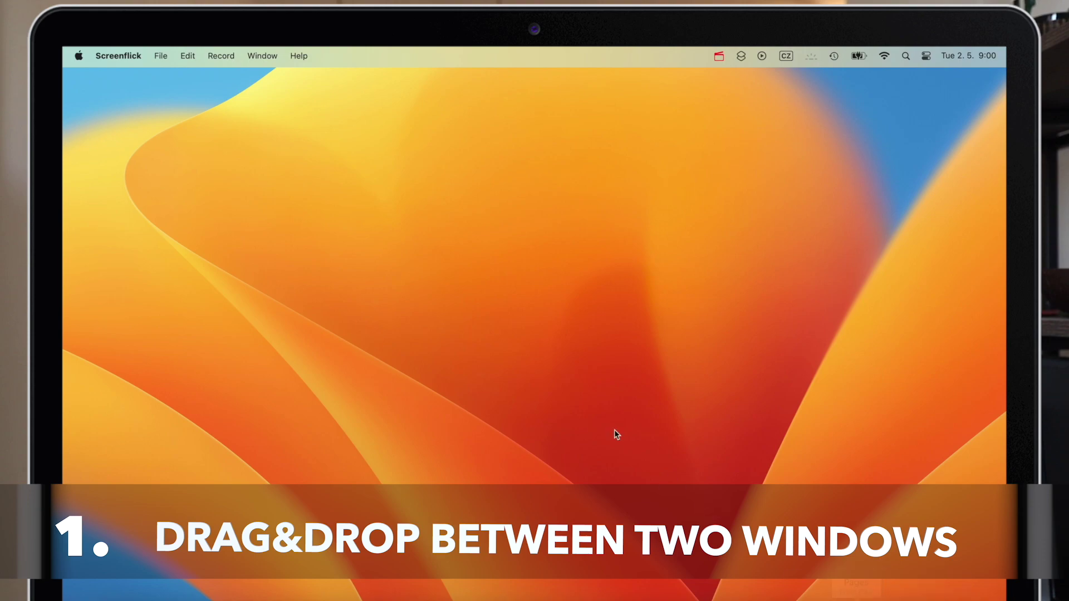
Put the New Documents window beside a second window showing the Project folder.
left_click(451, 301)
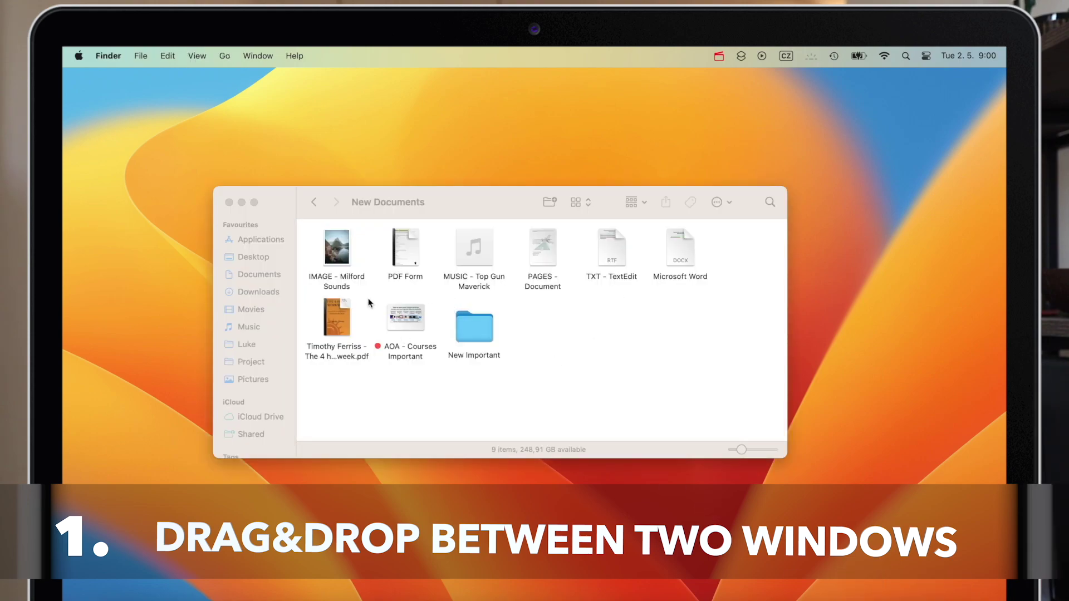
left_click(586, 370)
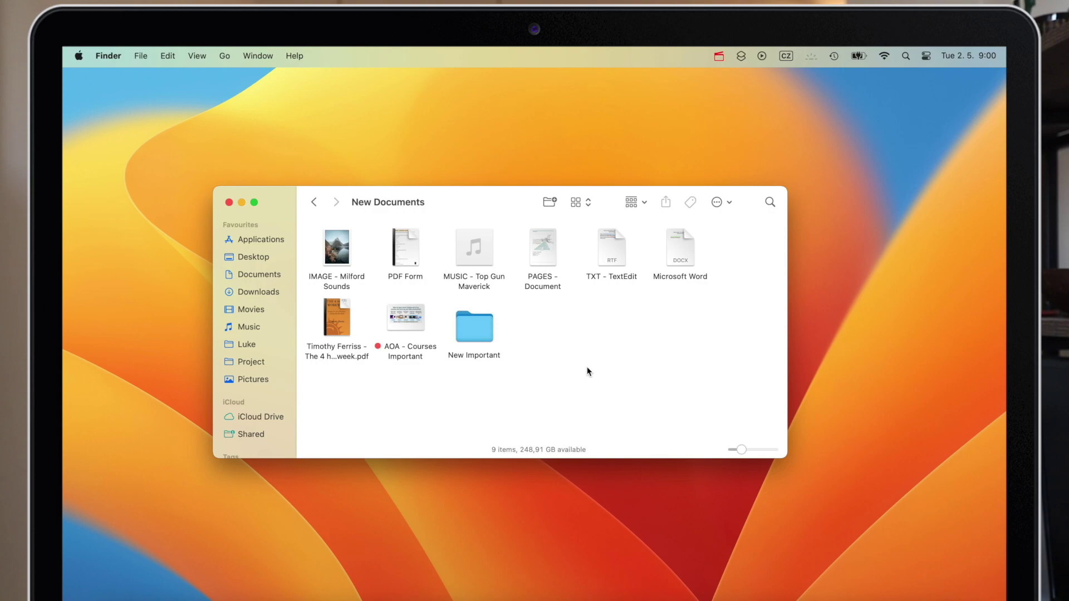
key("super+n")
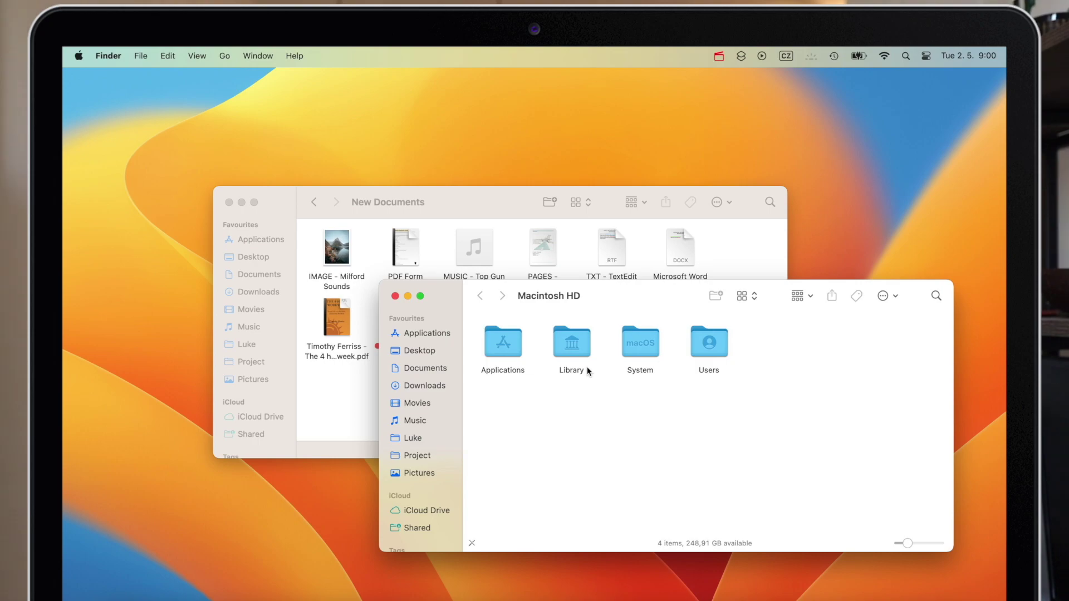
left_click(412, 452)
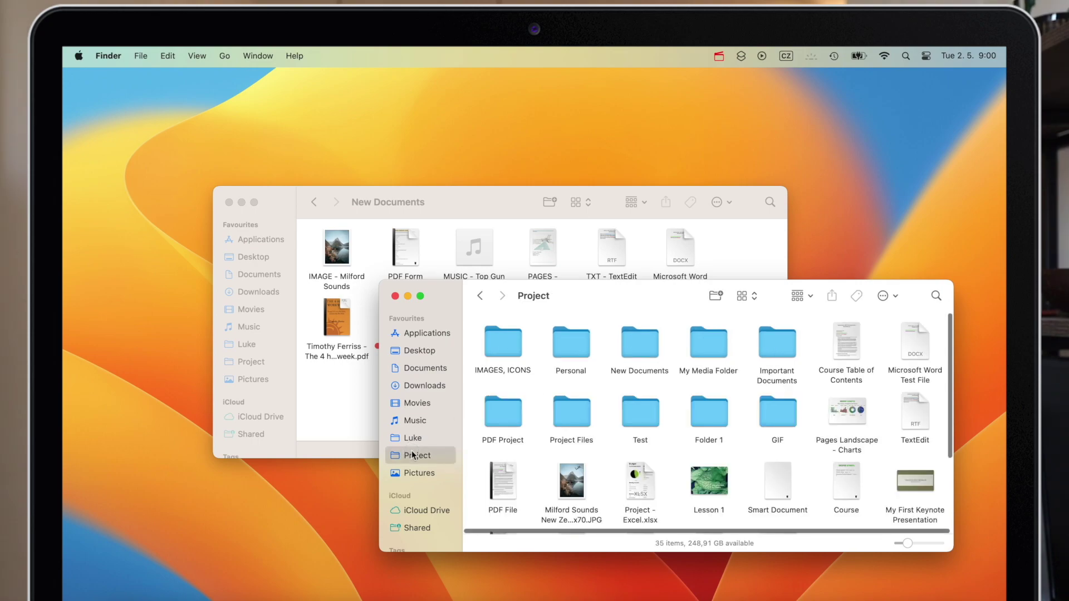
Drag AOA - Courses Important from New Documents into the Project folder.
left_click_drag(459, 205, 354, 138)
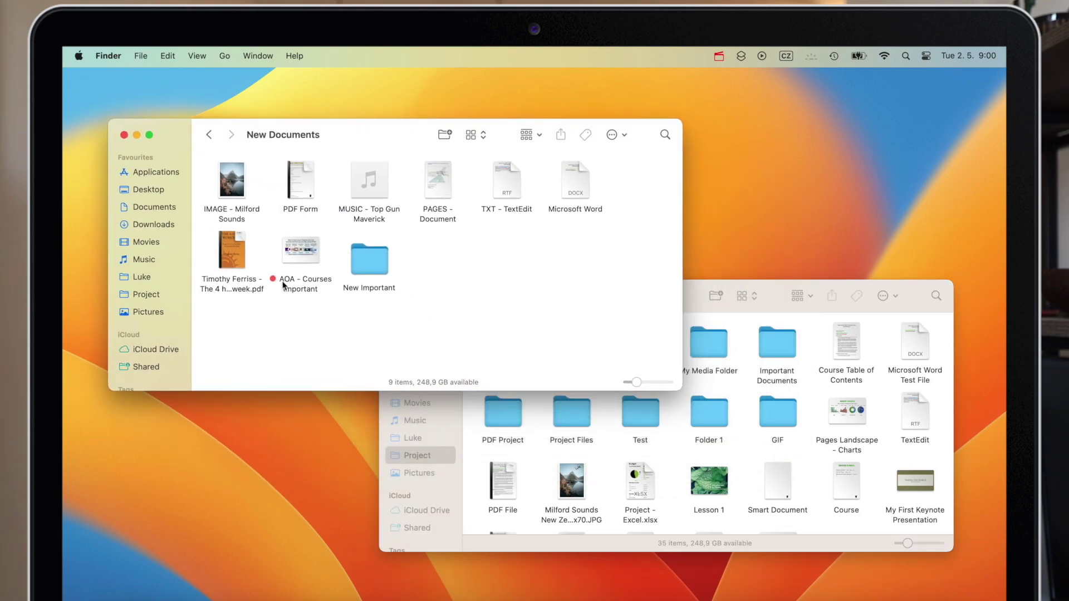
left_click_drag(301, 254, 601, 471)
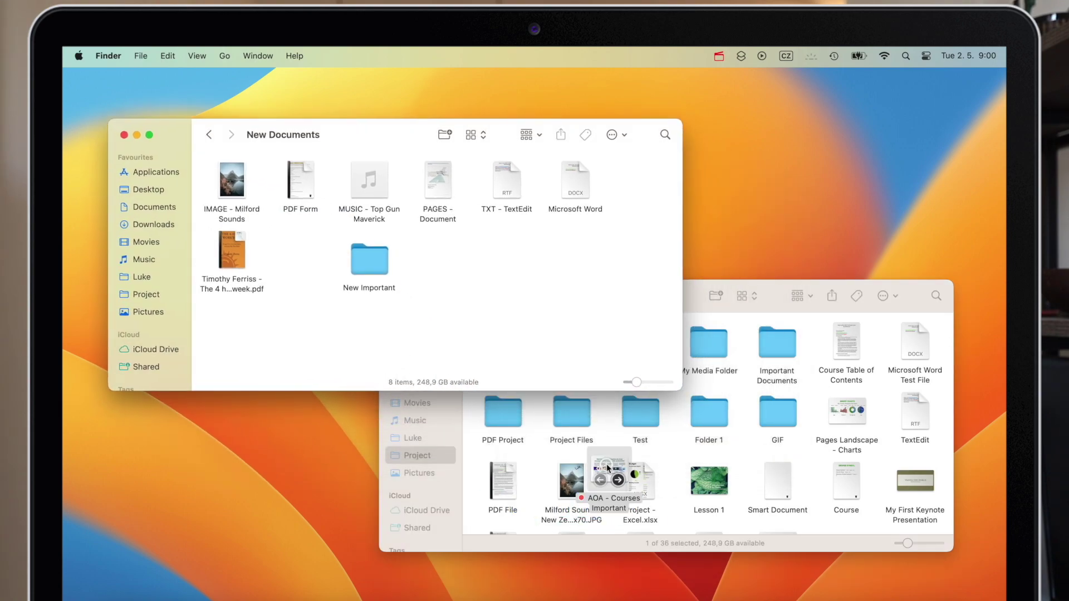
left_click(608, 430)
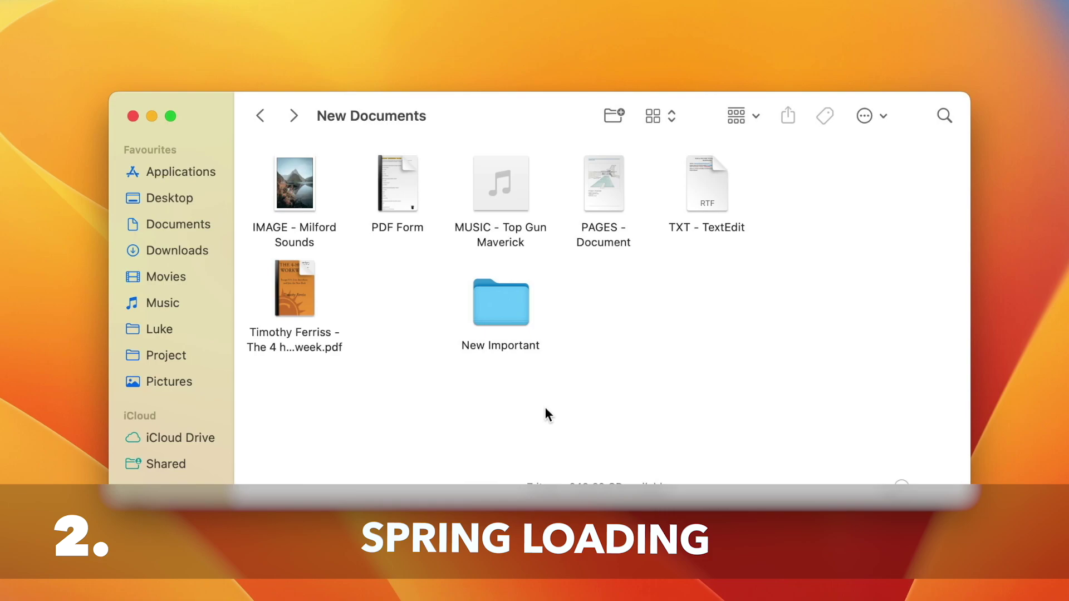
Drag PDF Form onto New Important and drop it into its PDF folder.
left_click(404, 196)
left_click_drag(401, 167, 511, 308)
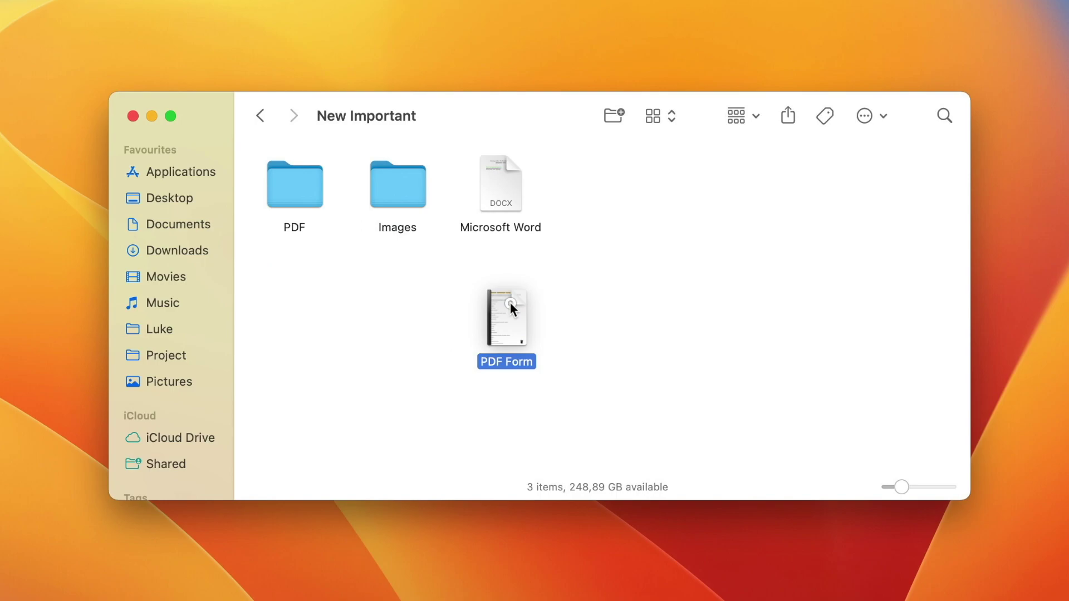
left_click_drag(511, 308, 301, 172)
Check the PDF folder's contents, then return to New Documents.
double_click(302, 173)
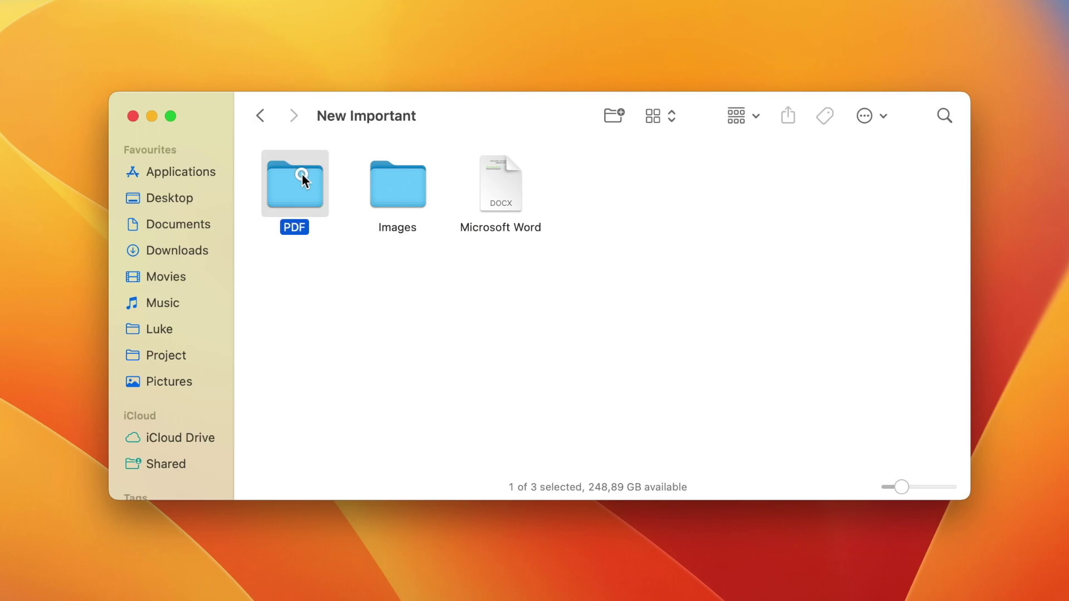
left_click(259, 116)
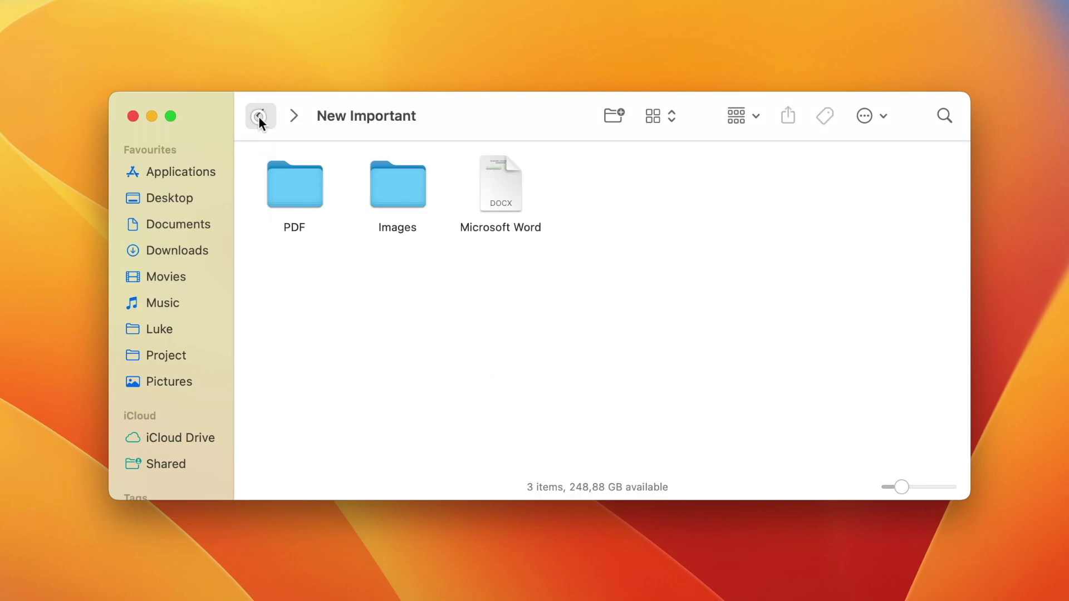
left_click(259, 116)
left_click(393, 293)
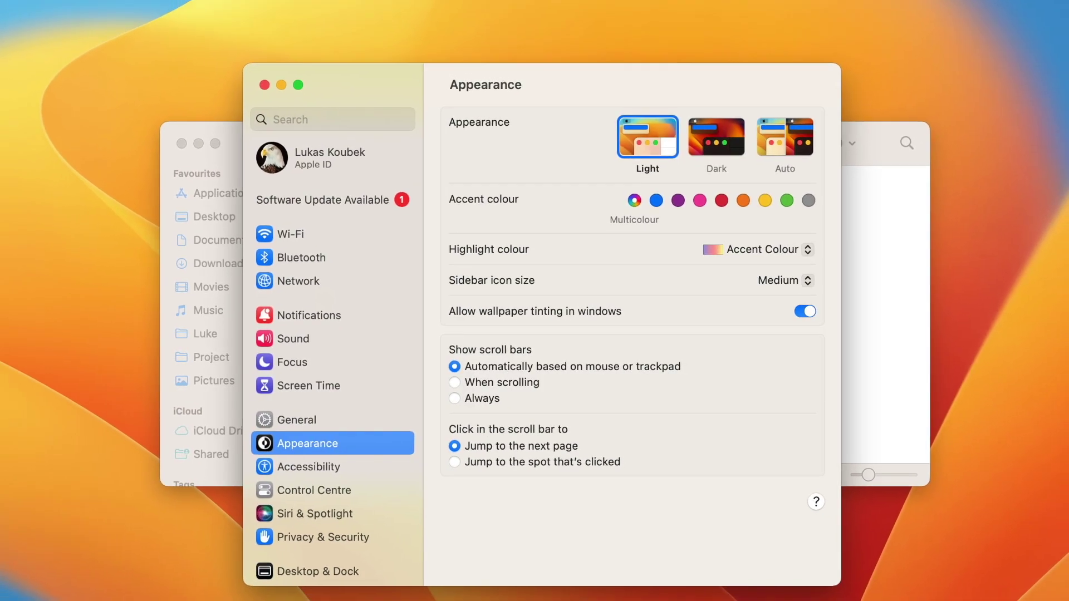
left_click(332, 469)
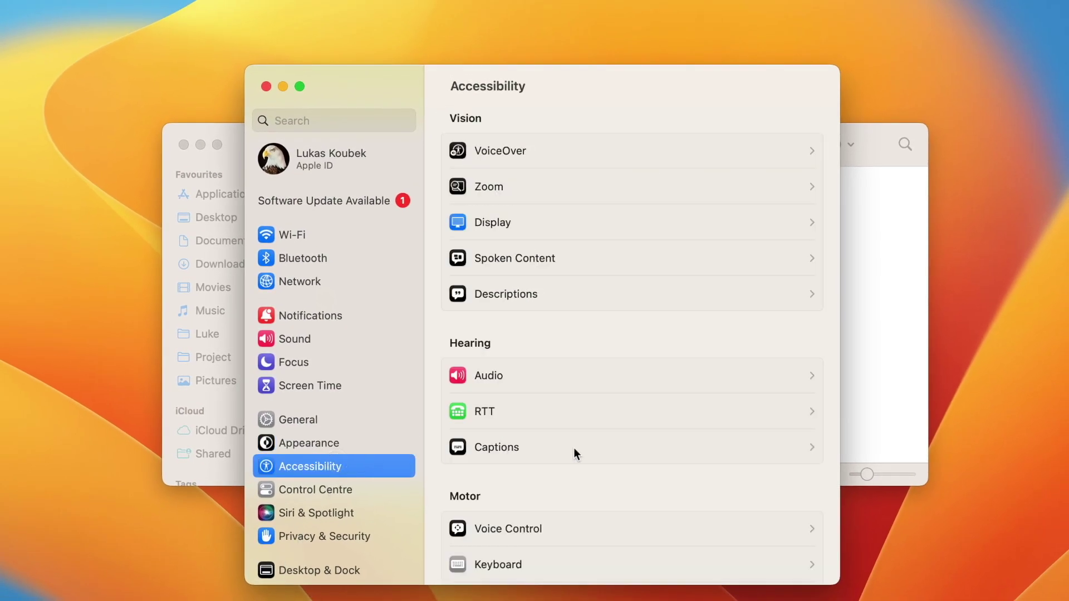
scroll(574, 448, "down", 5)
left_click(586, 359)
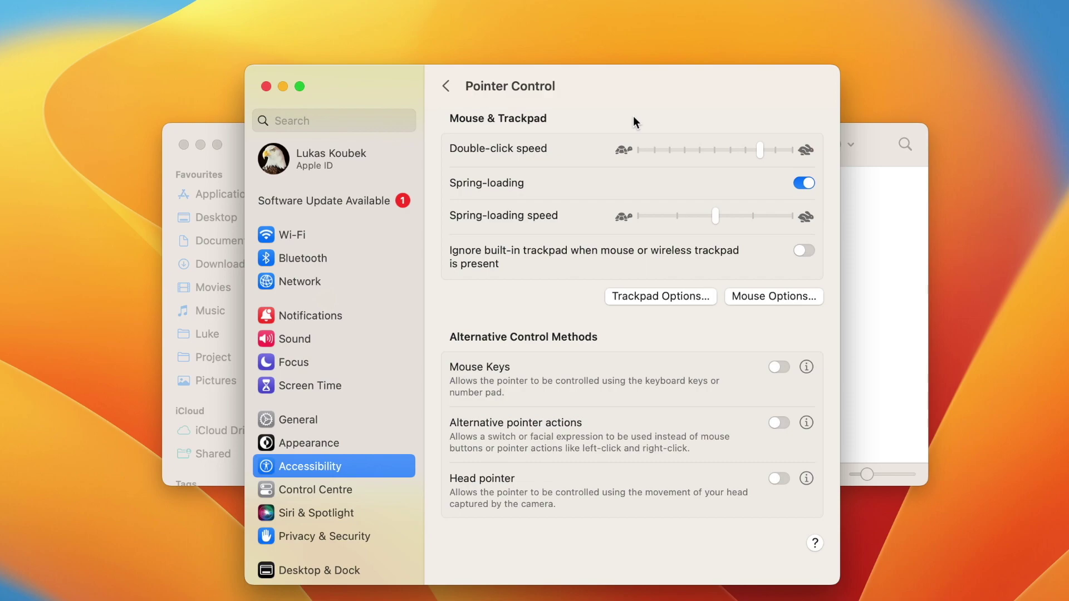
left_click(266, 87)
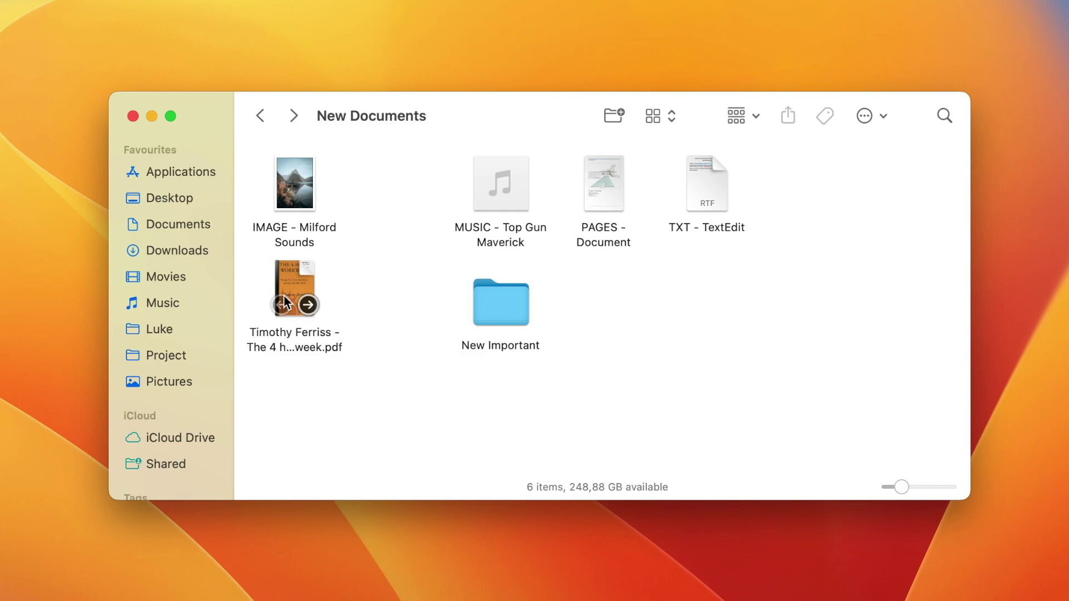
Move the orange-covered book PDF into New Important's PDF folder, then return to New Documents.
left_click_drag(284, 303, 379, 169)
left_click(380, 312)
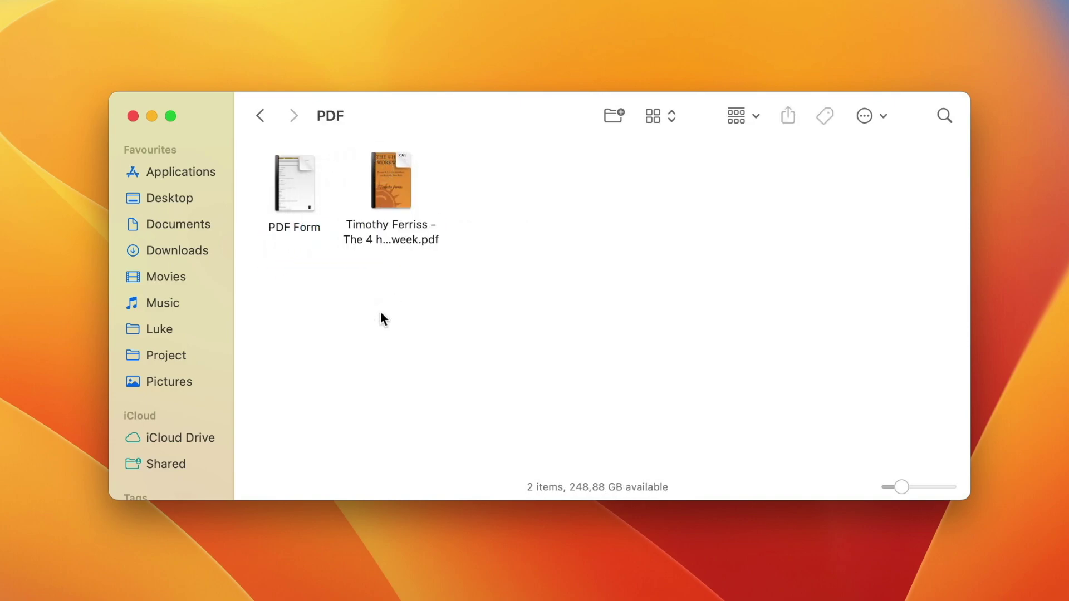
left_click(260, 115)
left_click(411, 349)
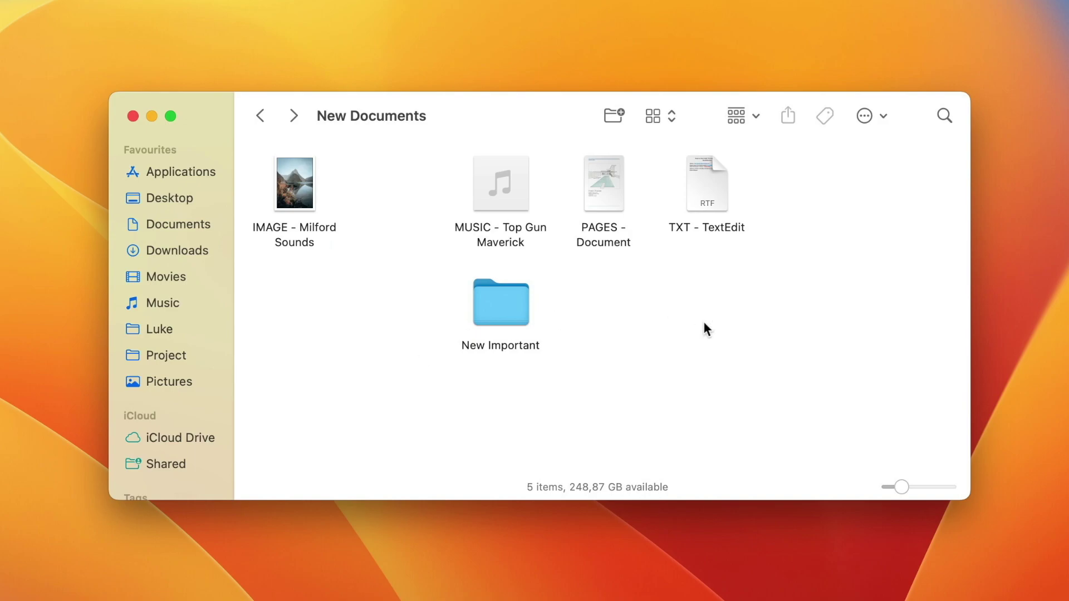
Keep the tab bar always visible and add a Macintosh HD tab beside New Documents.
key("super+t")
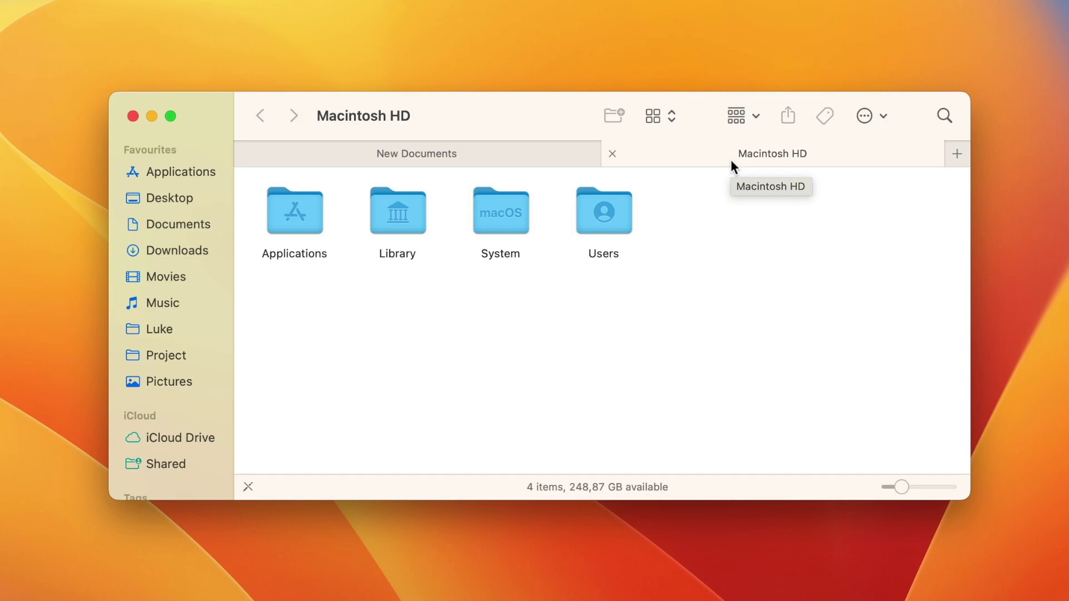
left_click(612, 154)
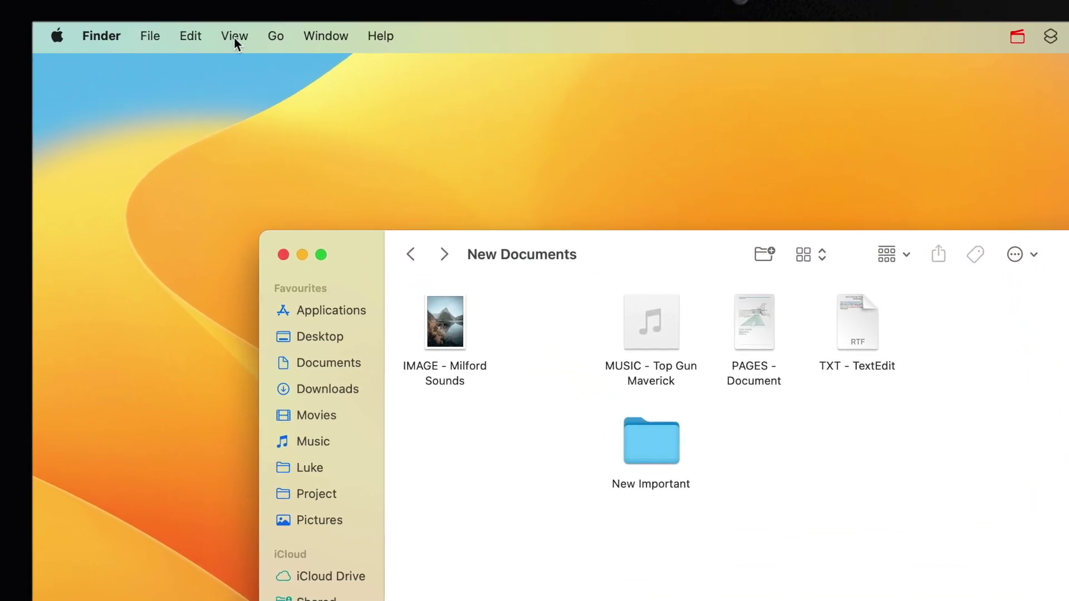
left_click(234, 36)
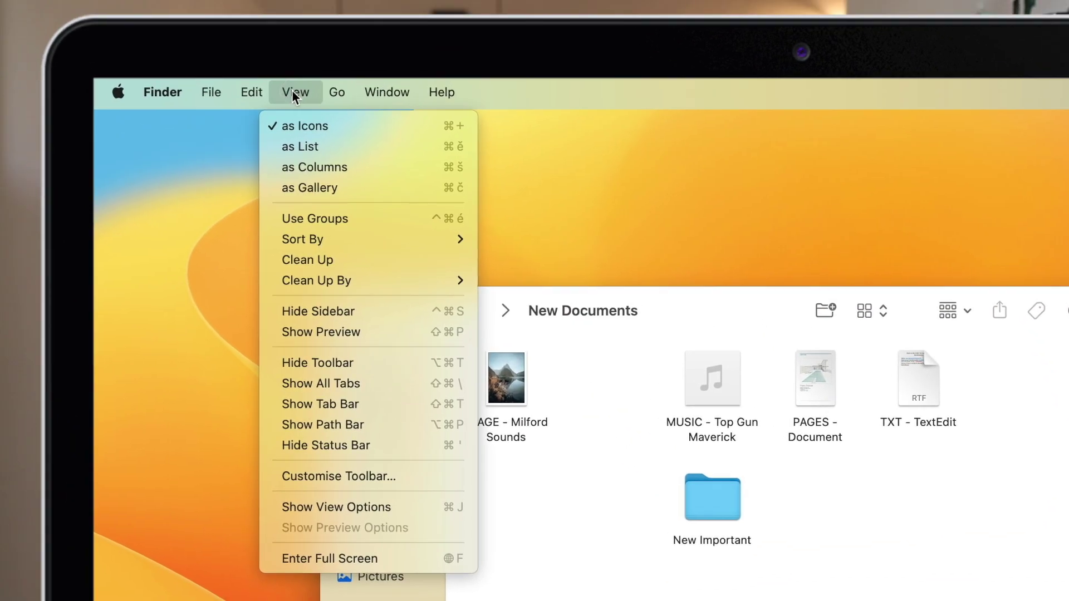
left_click(413, 406)
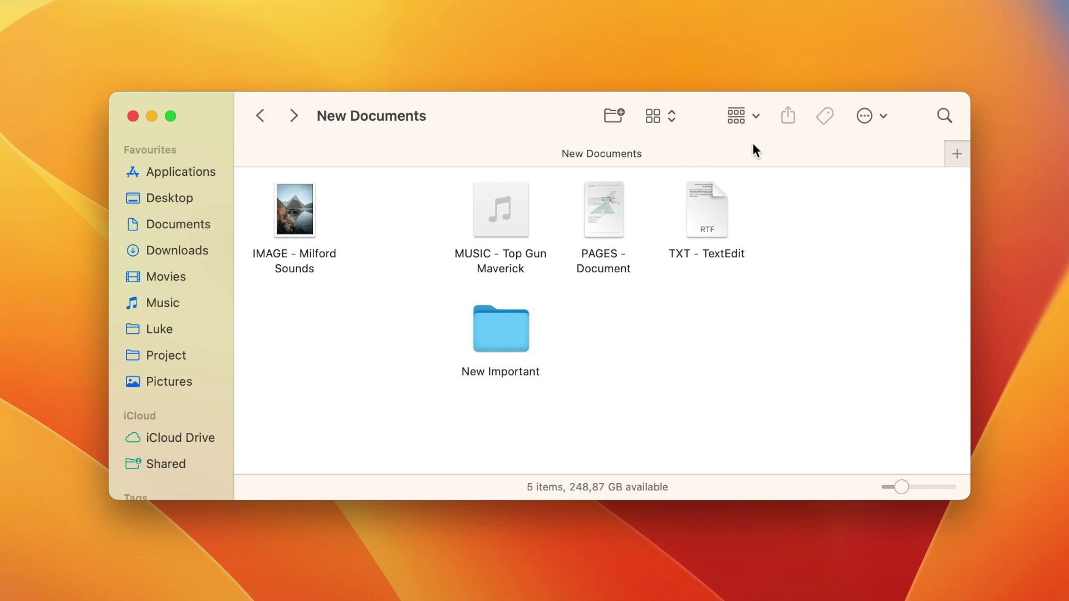
left_click(953, 154)
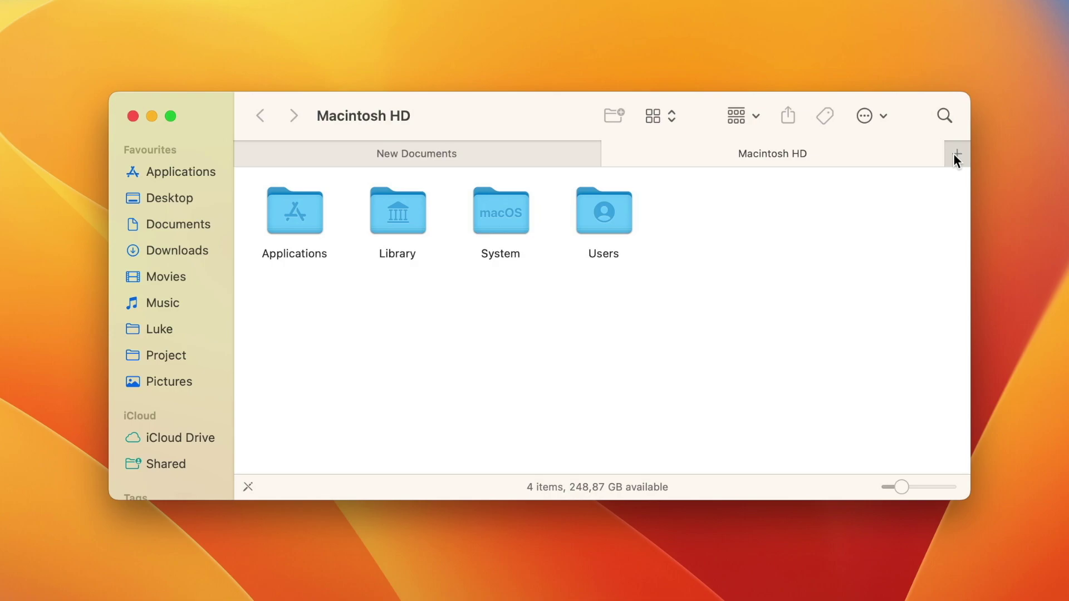
Show New Important in the second tab, then switch back to the New Documents tab.
left_click(173, 349)
left_click(508, 212)
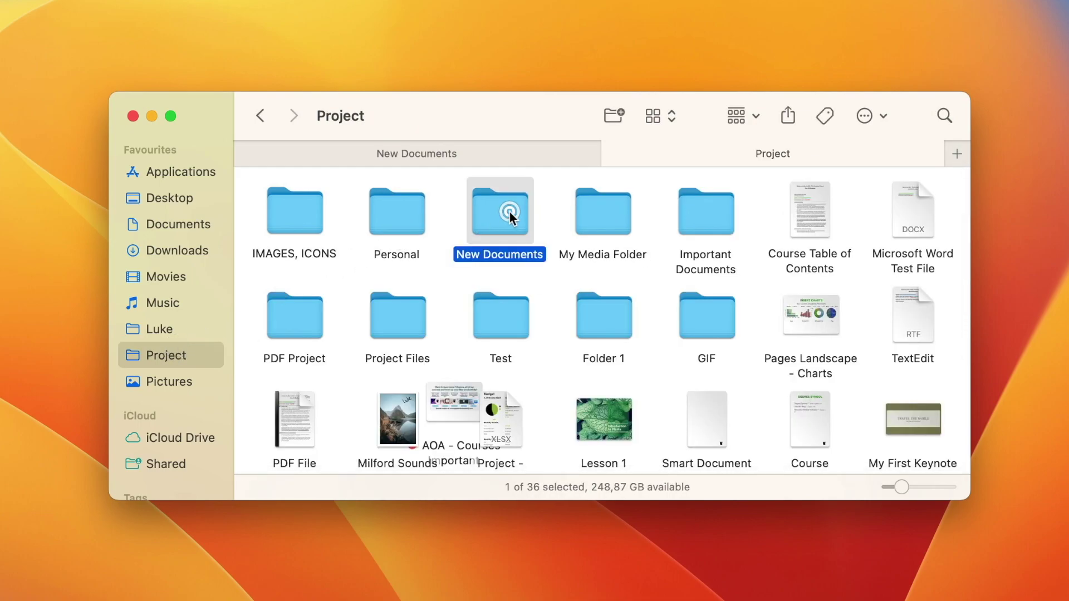
double_click(508, 210)
left_click(501, 329)
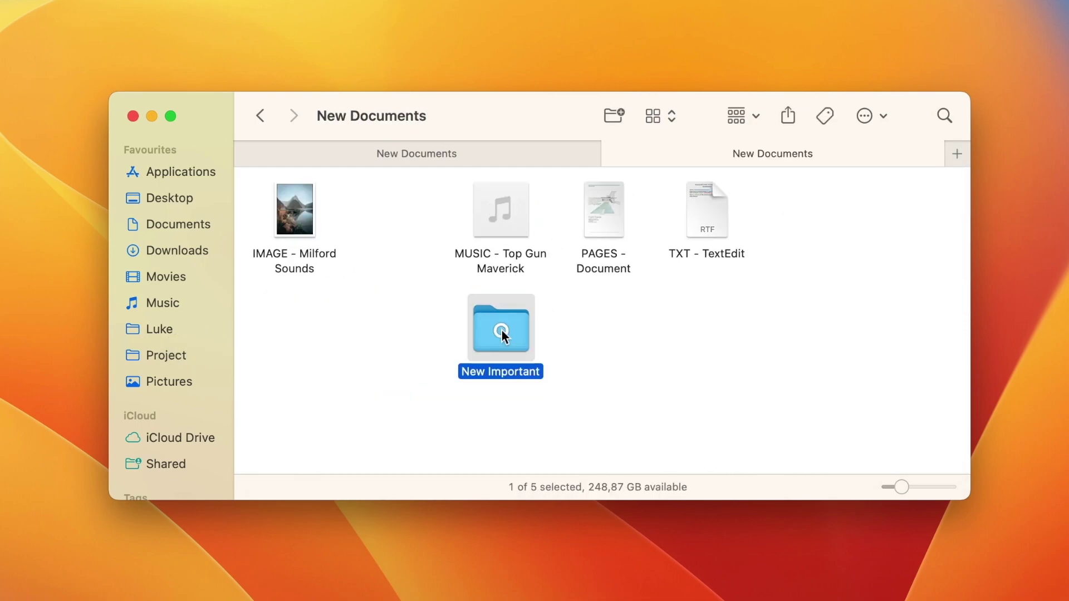
double_click(501, 330)
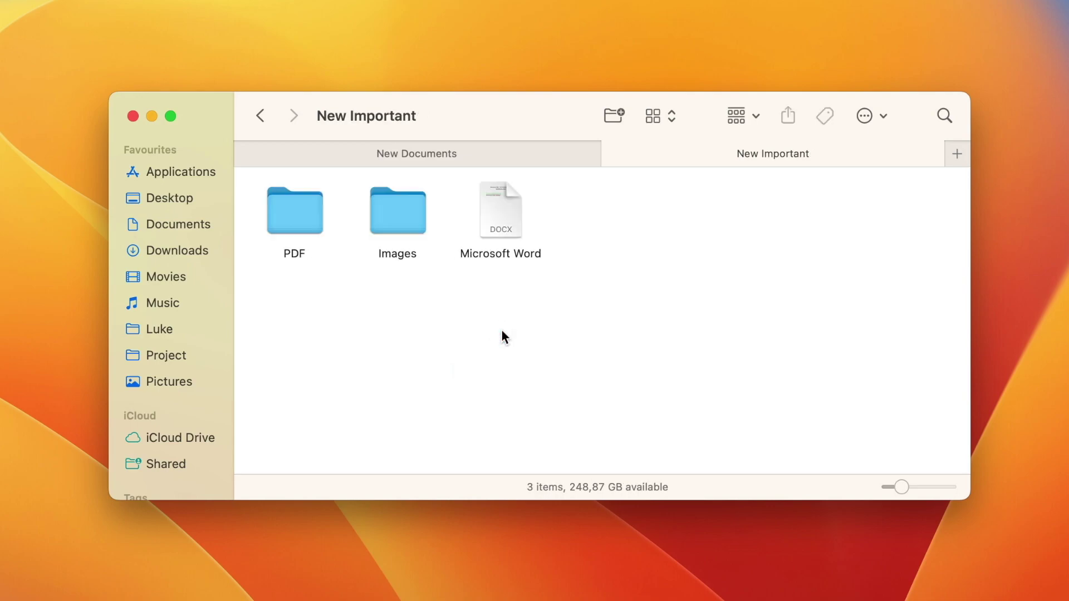
left_click(373, 155)
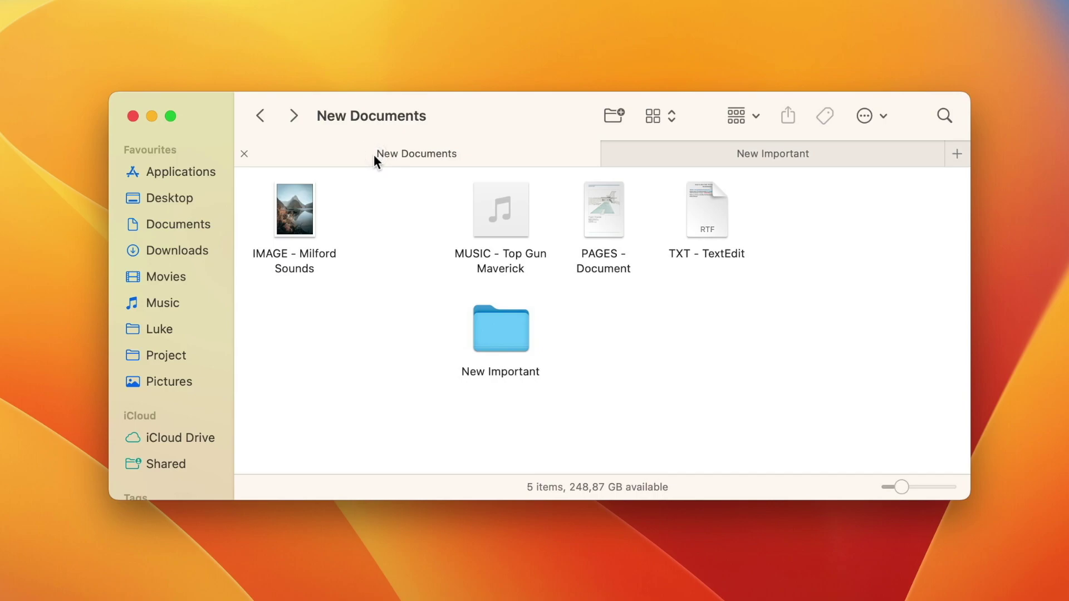
Move IMAGE - Milford Sounds into New Important's Images folder and close the Images tab.
left_click(293, 204)
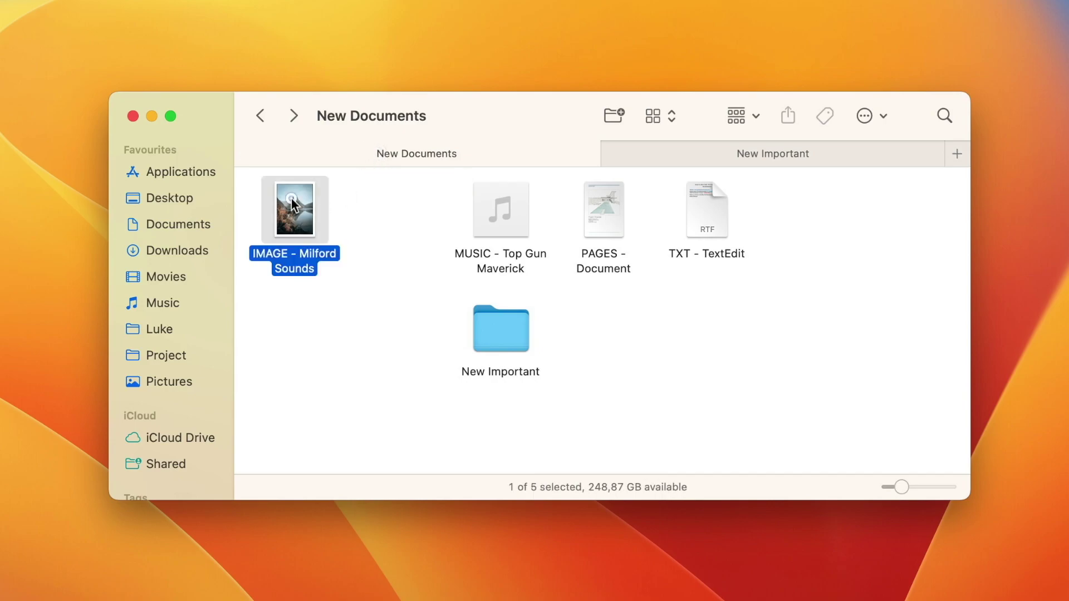
left_click_drag(294, 205, 399, 215)
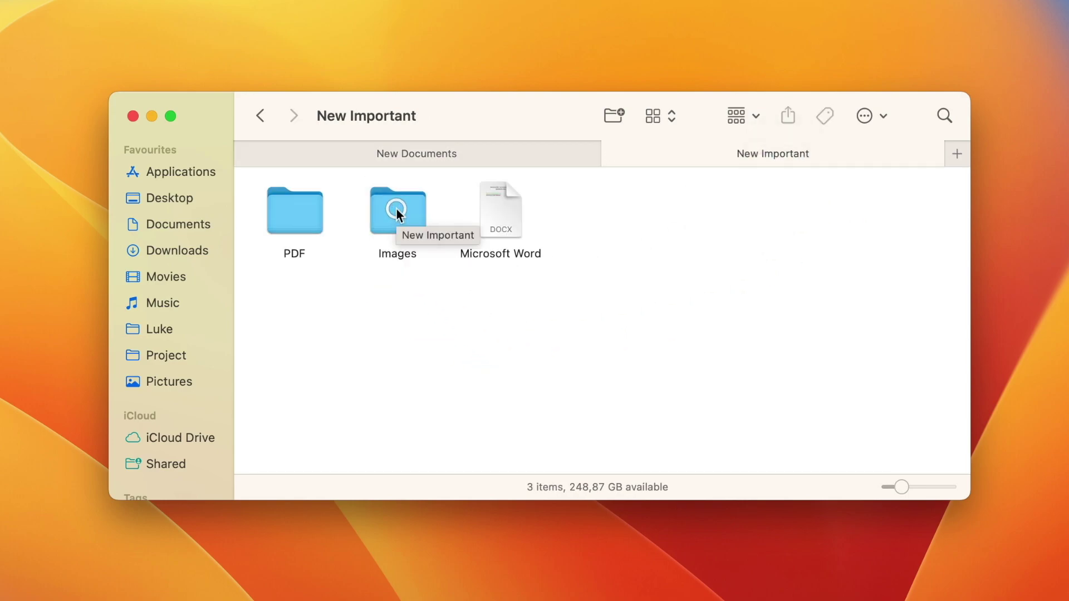
double_click(397, 214)
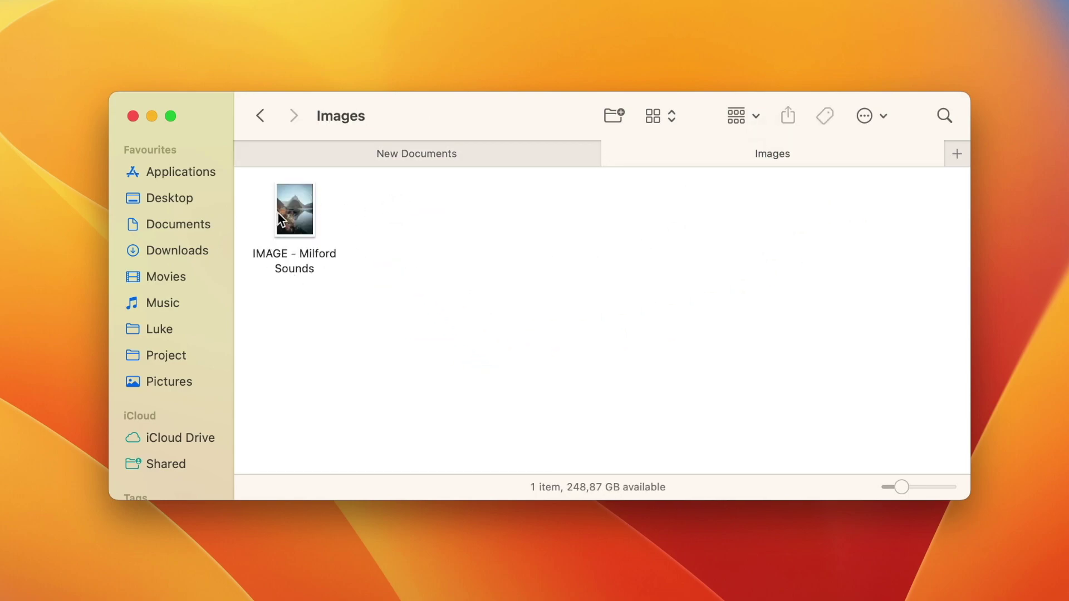
left_click(336, 161)
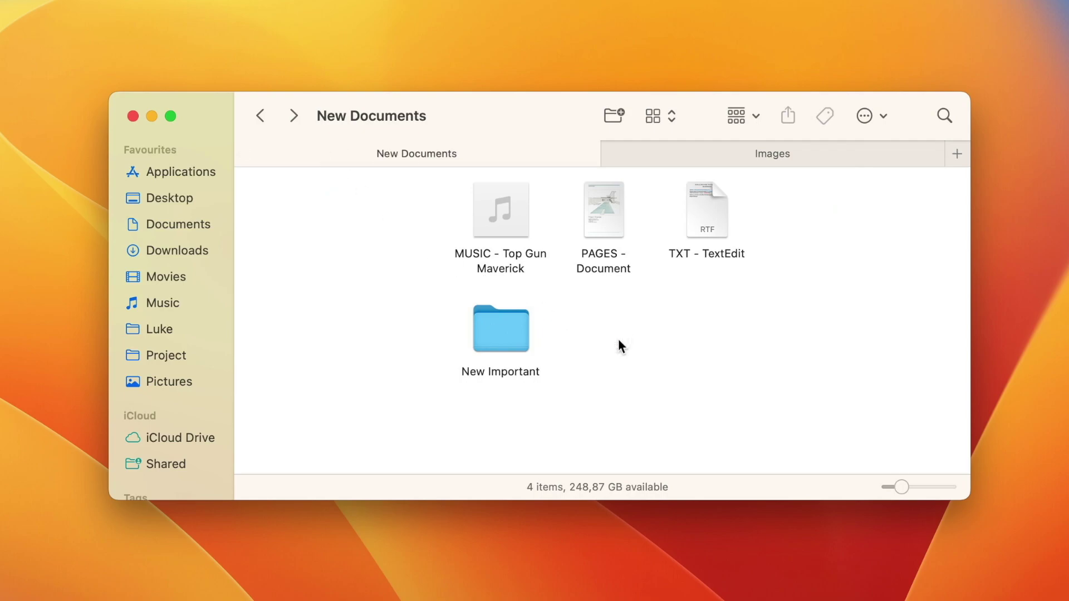
left_click(610, 149)
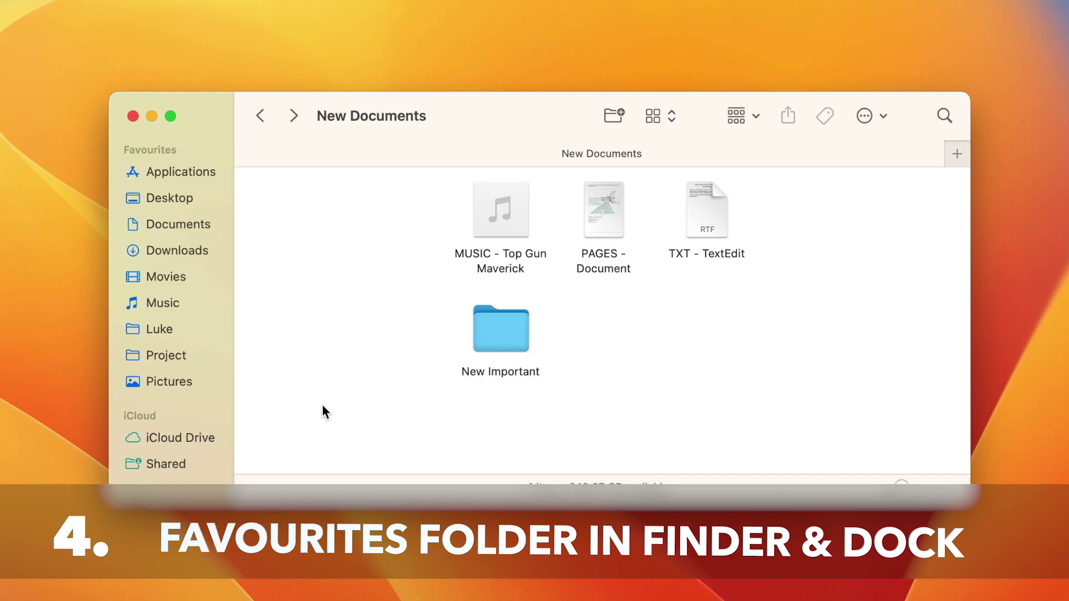
Pin the New Important folder to the sidebar Favourites and to the Dock.
left_click_drag(494, 337, 176, 400)
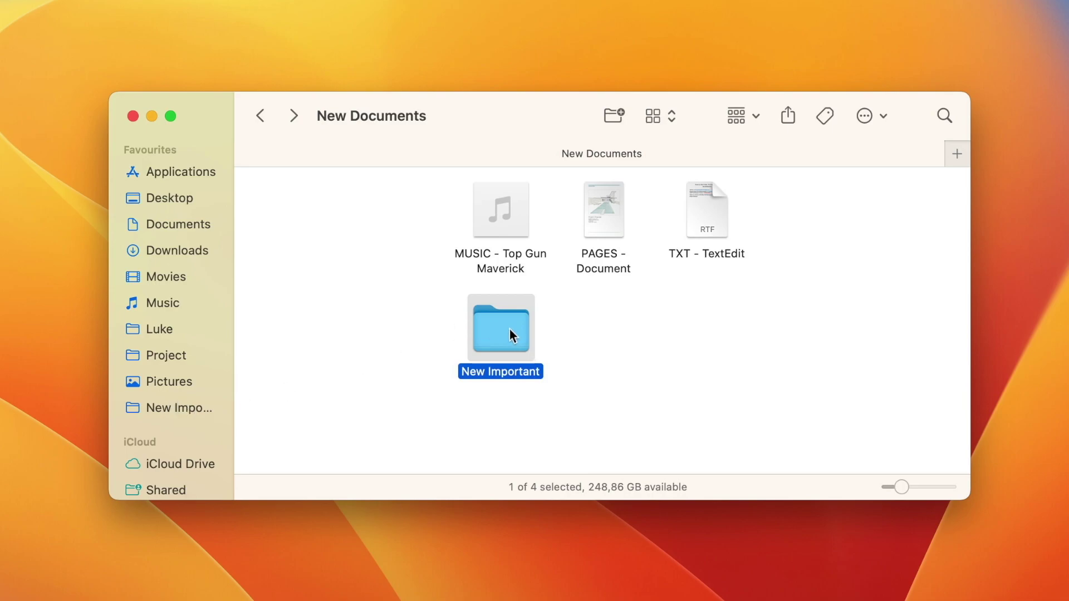
left_click_drag(509, 328, 1068, 600)
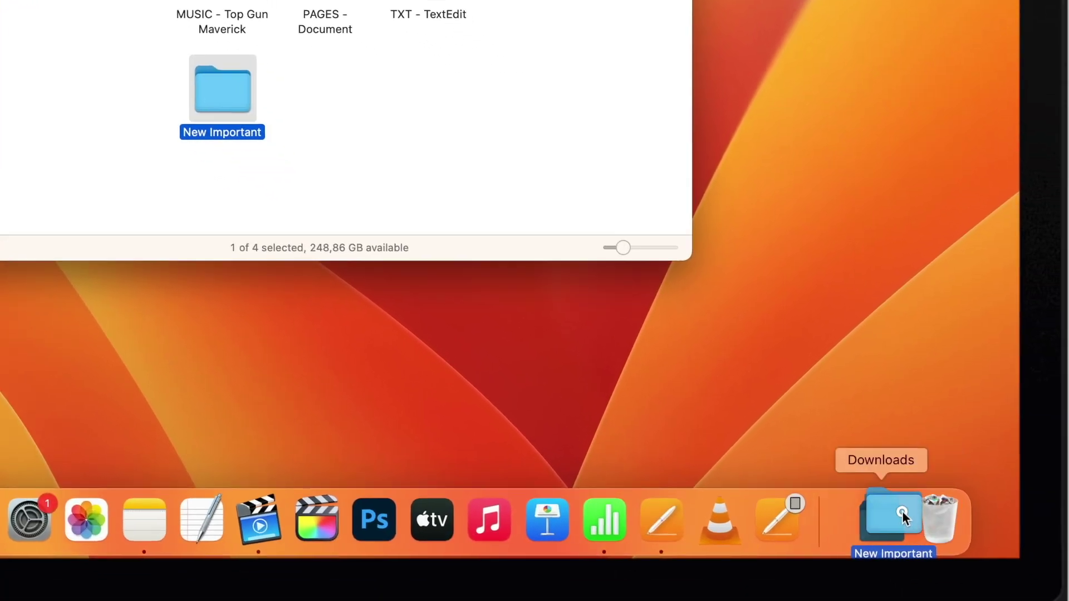
left_click_drag(902, 510, 903, 510)
left_click(891, 520)
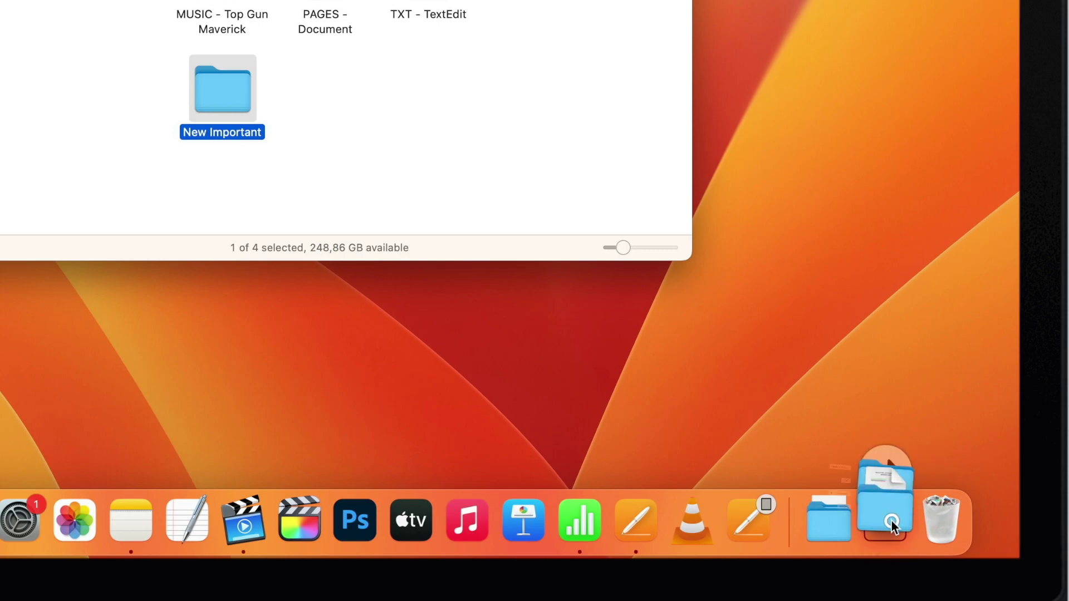
left_click(891, 520)
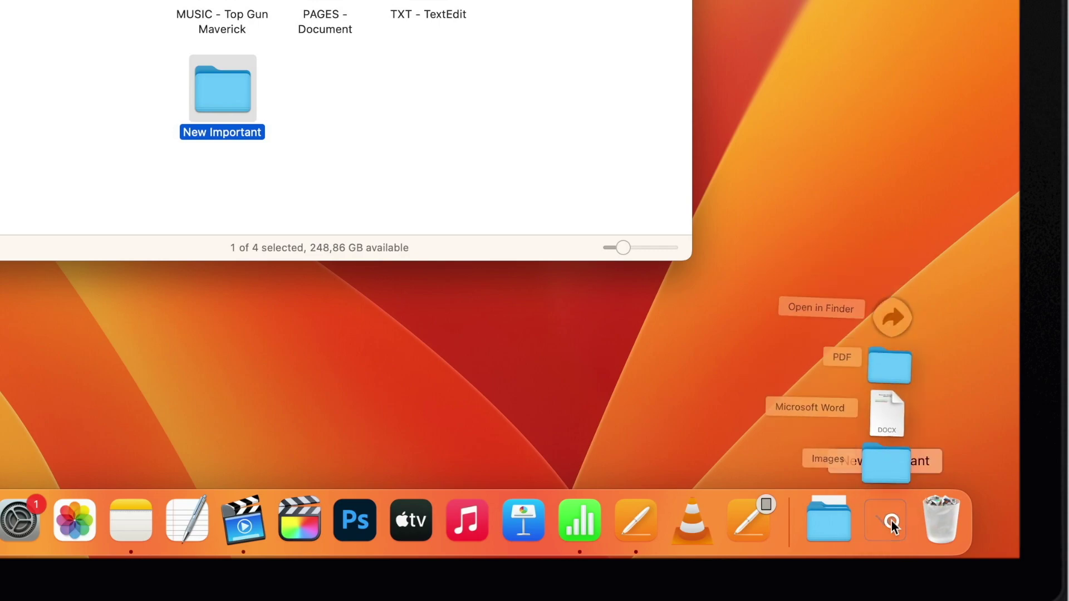
Drag PAGES - Document onto New Important in the sidebar and check its contents.
left_click(393, 107)
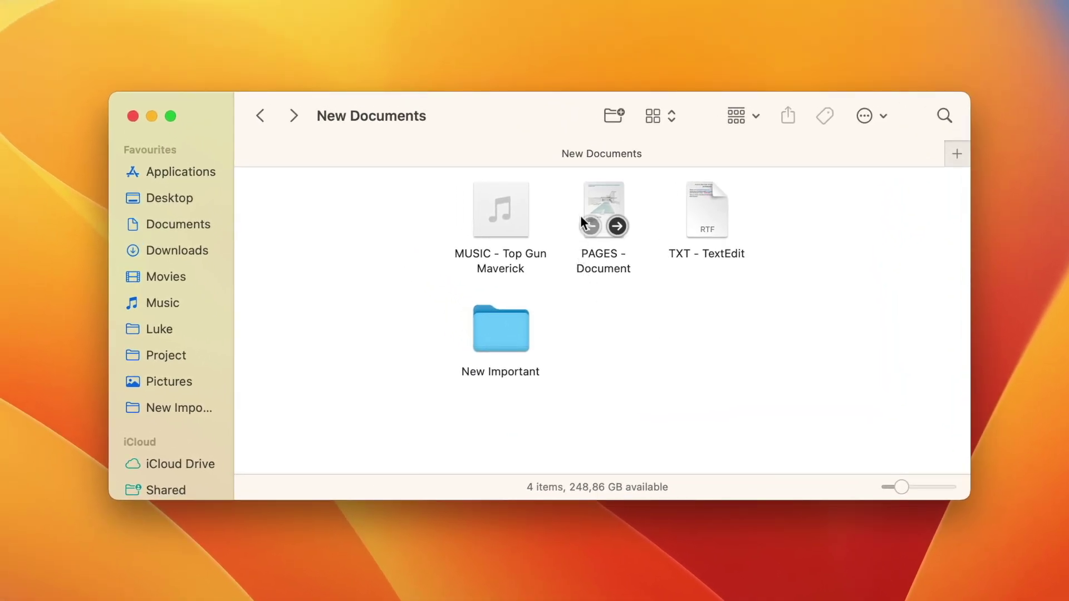
left_click_drag(601, 194, 170, 402)
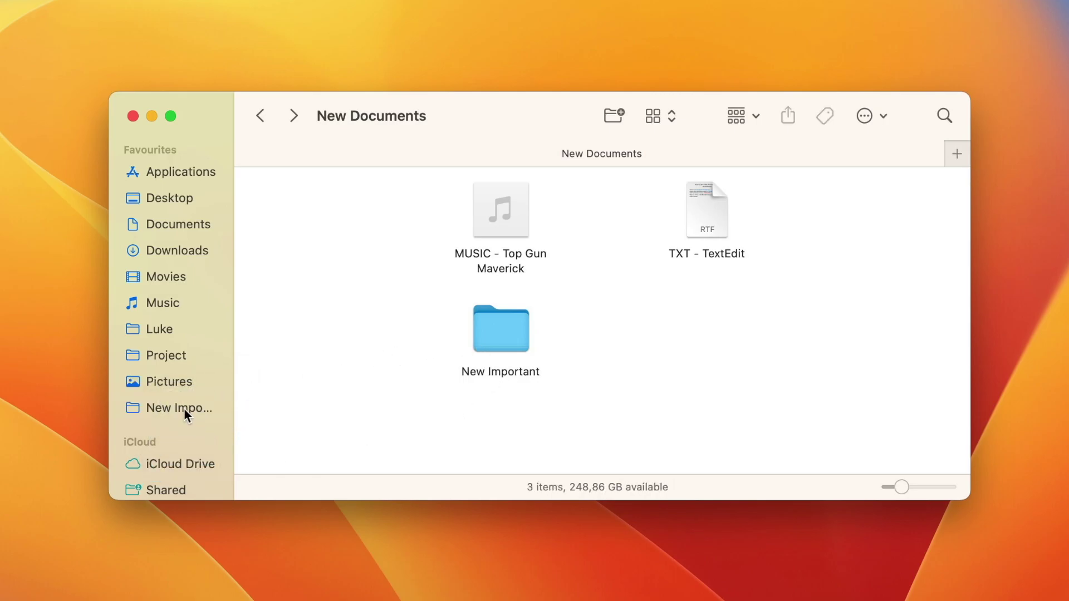
left_click(184, 412)
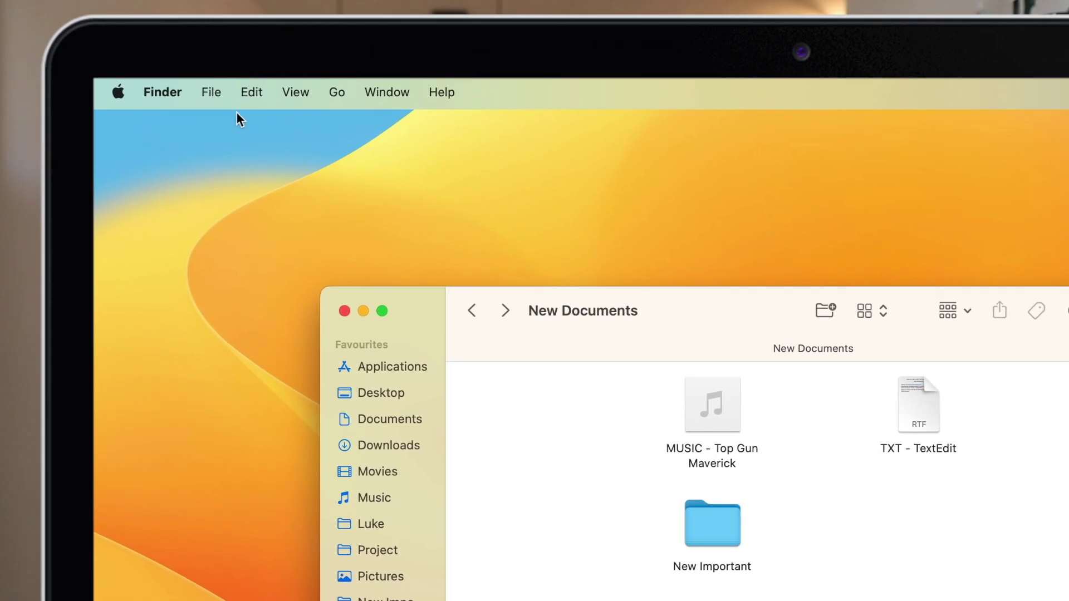
Show the path bar and drag IMAGE - Milford Sounds from Images back to New Documents.
left_click(294, 92)
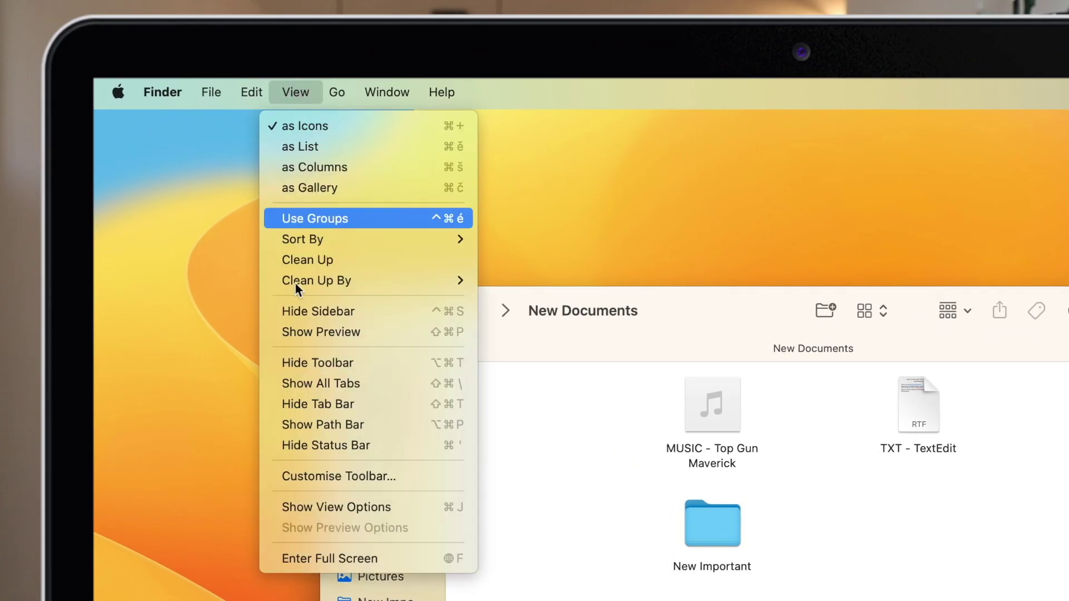
left_click(406, 424)
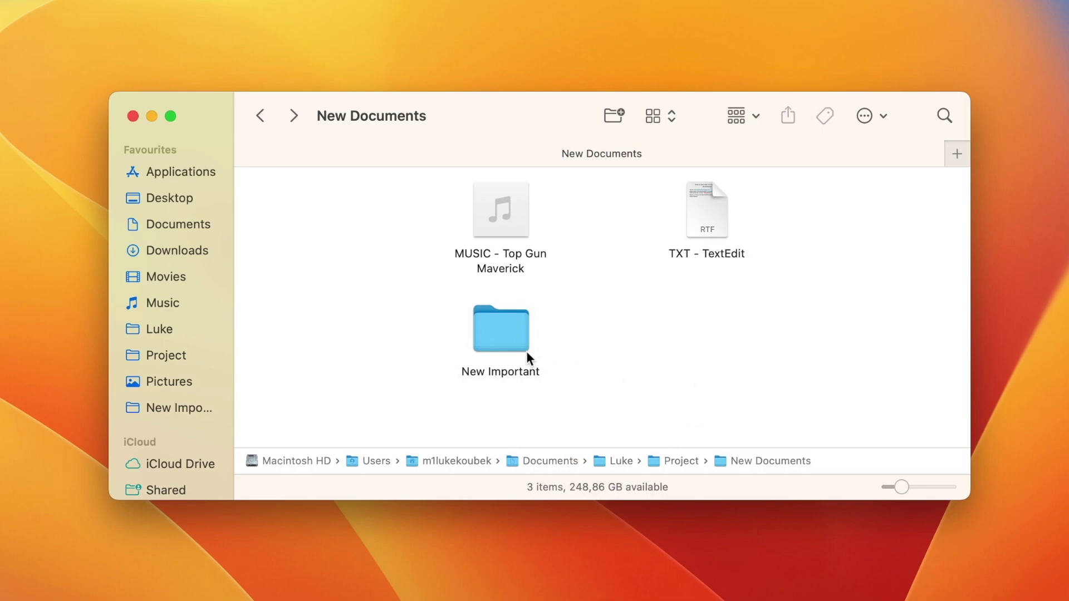
double_click(493, 335)
double_click(395, 211)
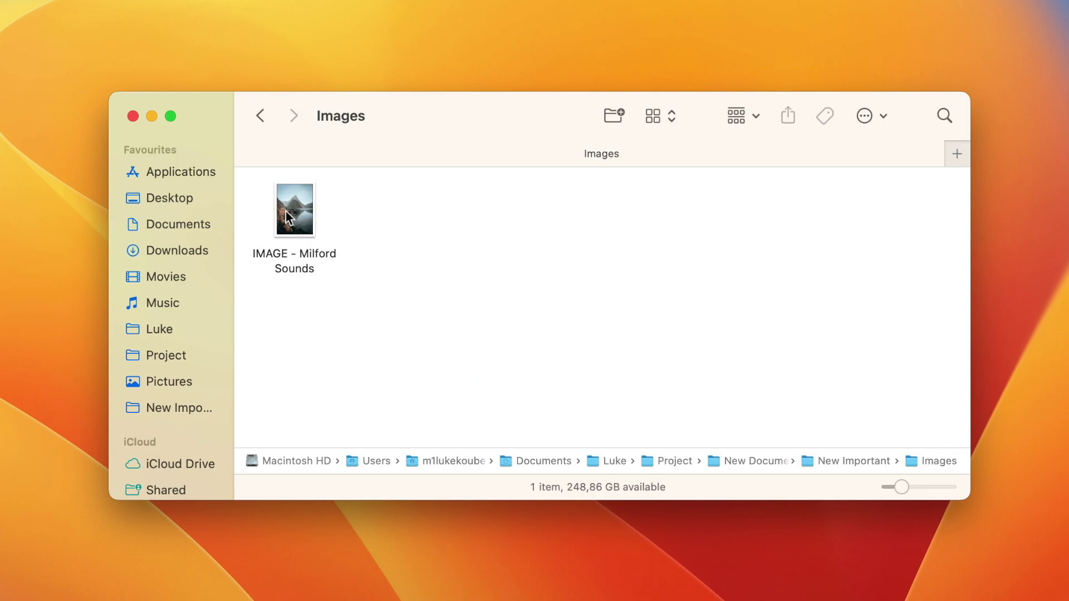
left_click_drag(285, 211, 673, 465)
left_click(255, 118)
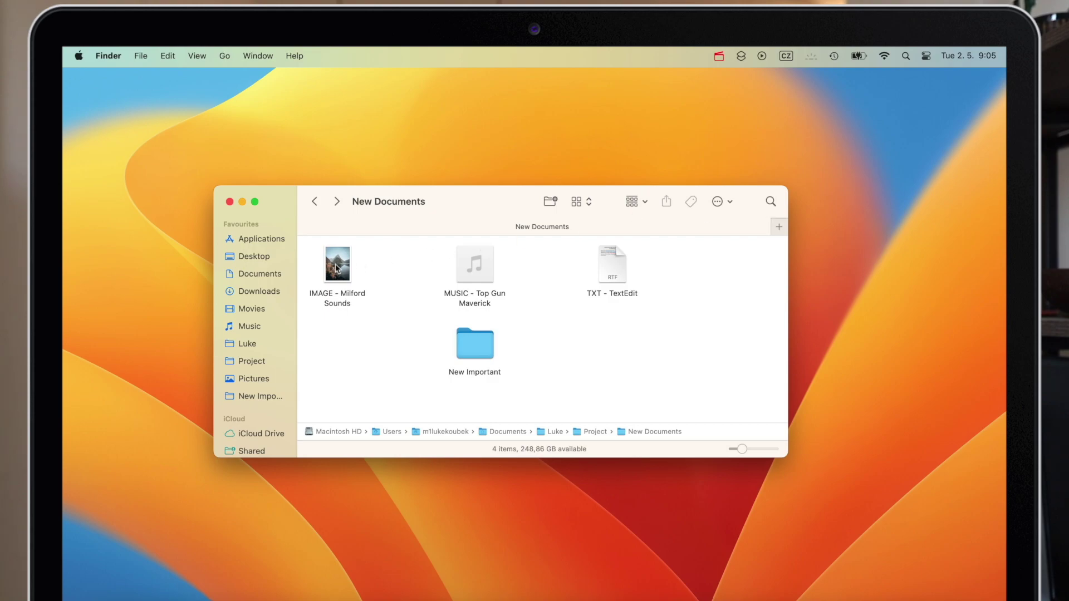
Move IMAGE - Milford Sounds onto the desktop, then into New Important's Images folder.
left_click_drag(336, 268, 613, 135)
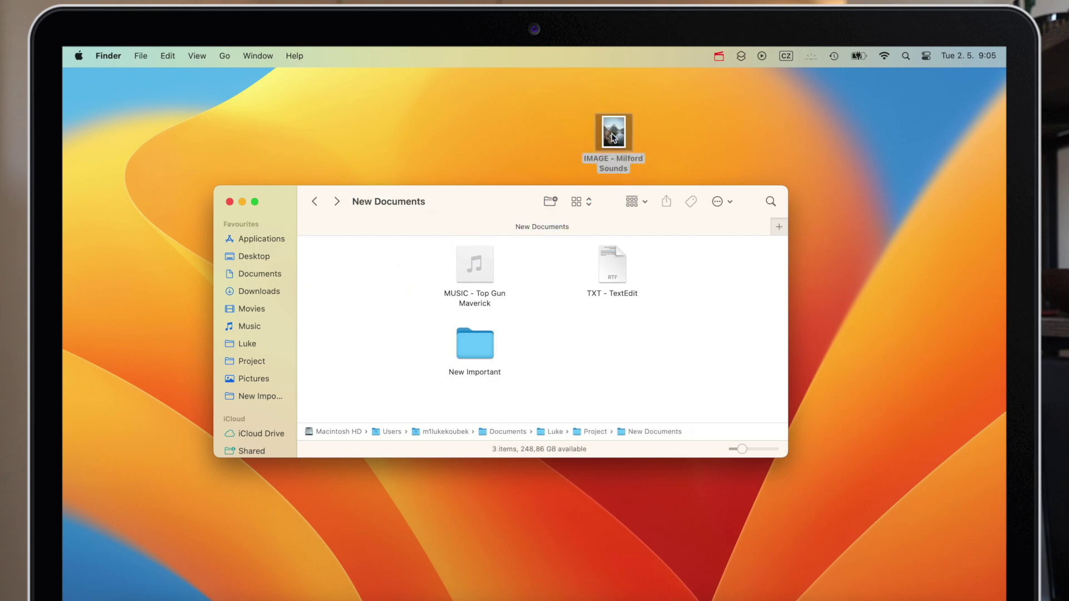
double_click(468, 338)
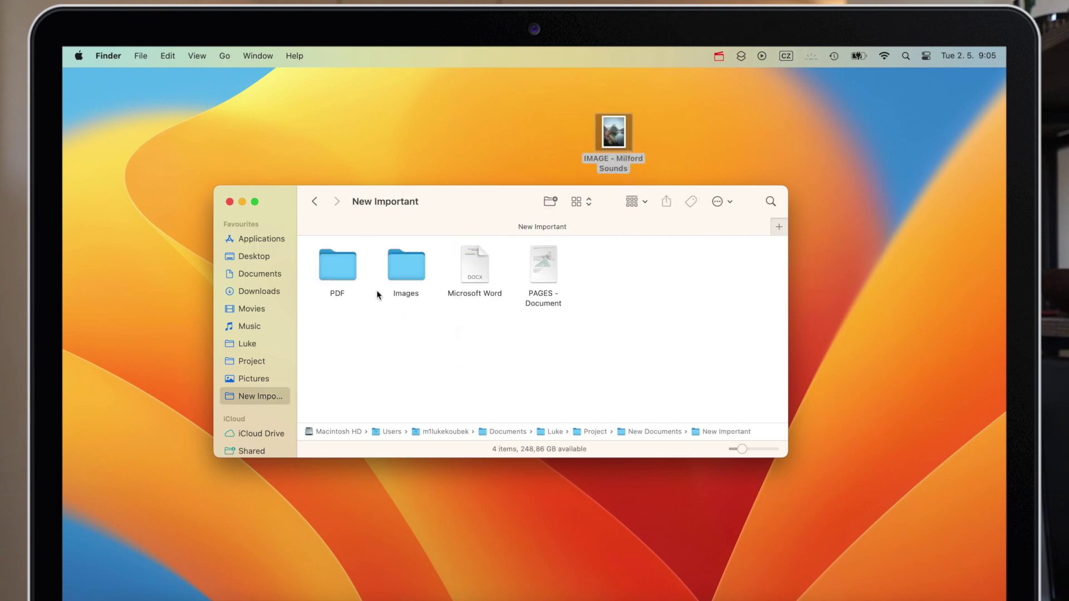
left_click(399, 269)
double_click(398, 269)
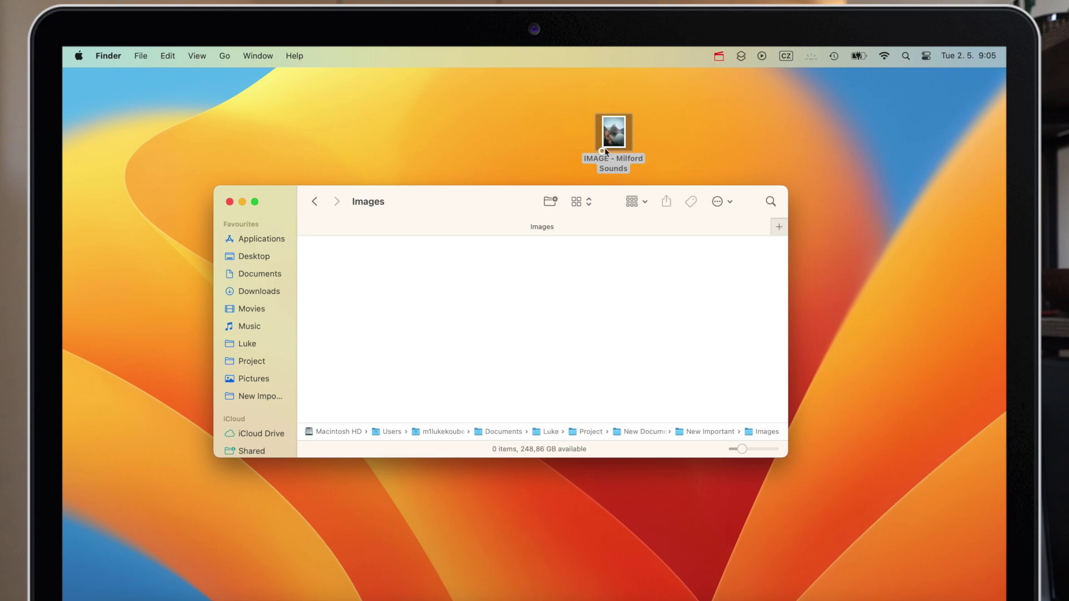
left_click_drag(610, 146, 361, 271)
left_click(433, 283)
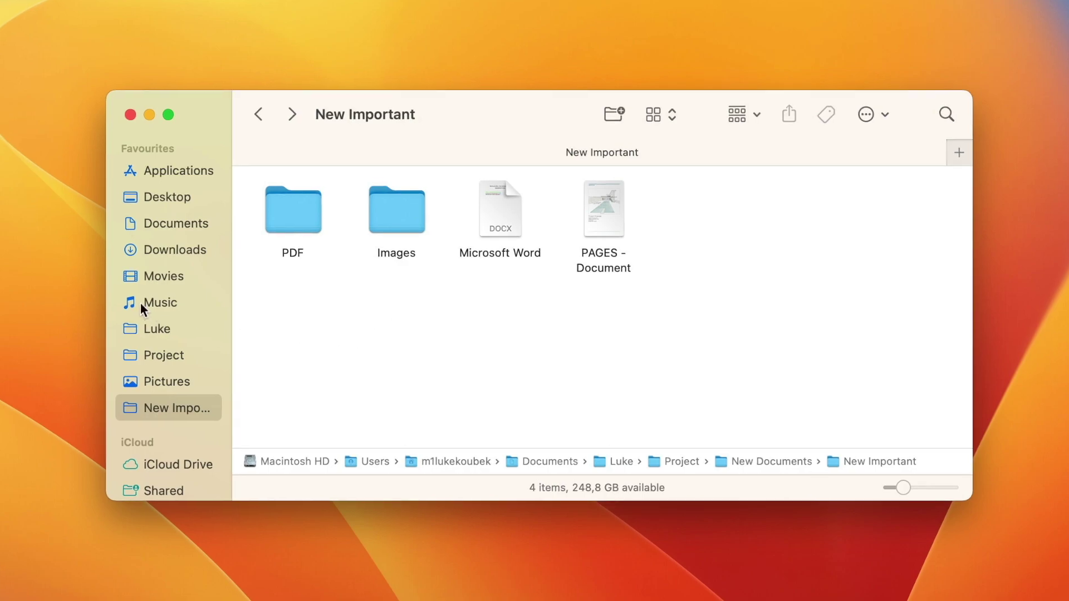
Move the A1B00B2B jpeg from Downloads into the New Important folder.
left_click(165, 249)
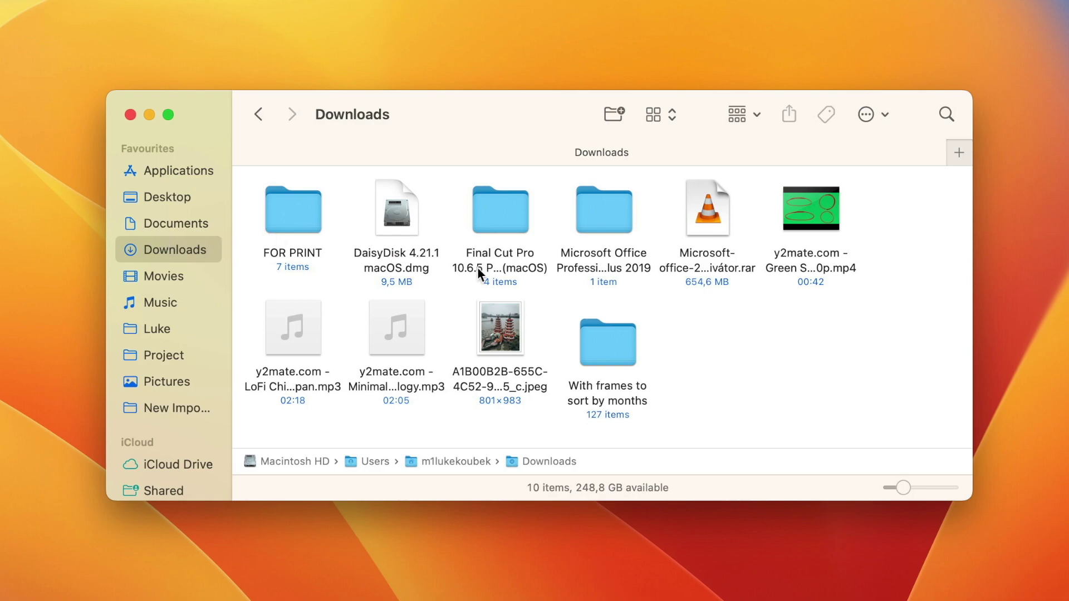
left_click_drag(505, 304, 399, 278)
left_click(467, 313)
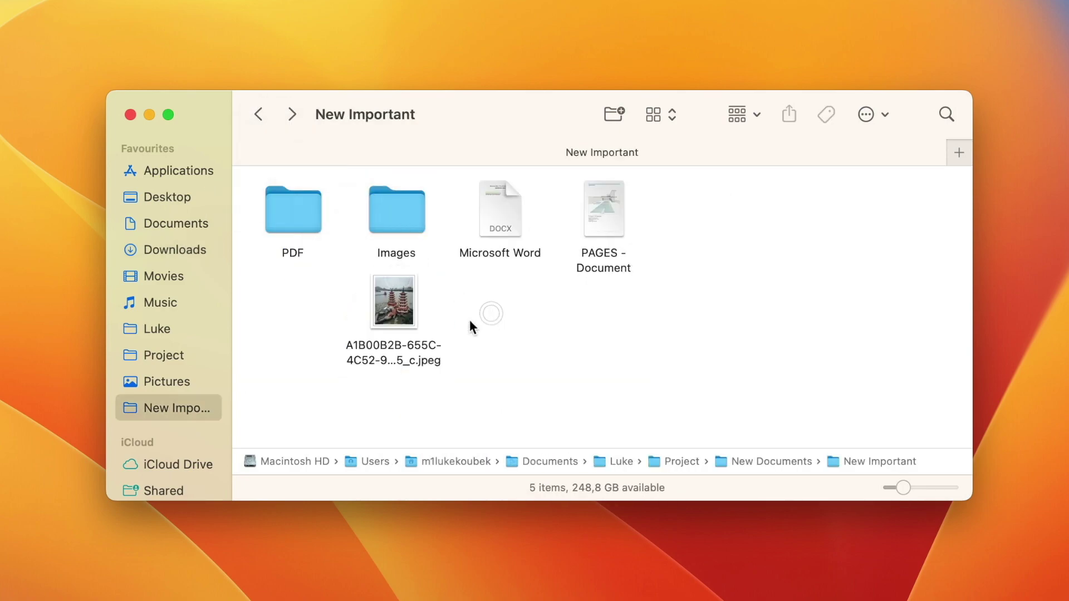